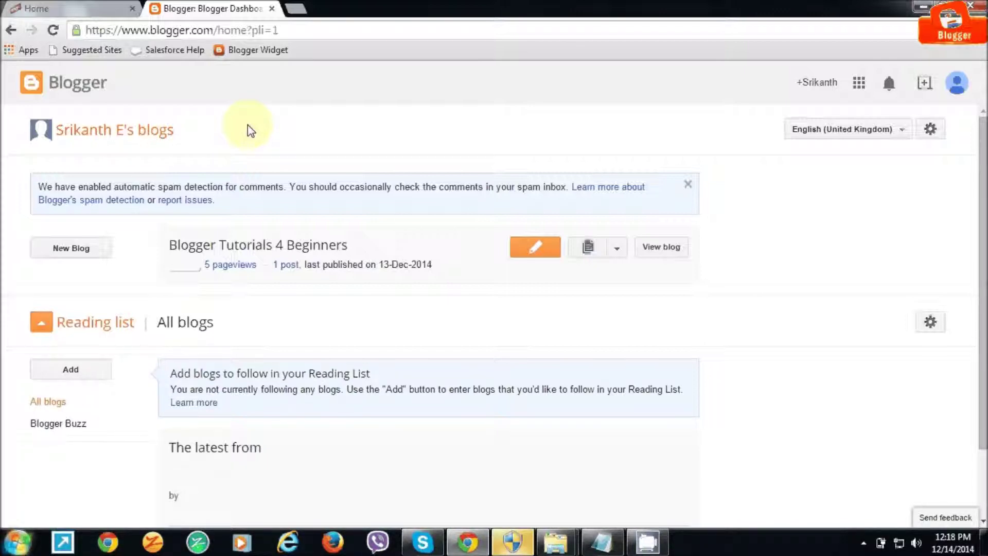
Open the Blogger Tutorials 4 Beginners blog, dismiss the Google+ notice and list all its posts.
click(277, 249)
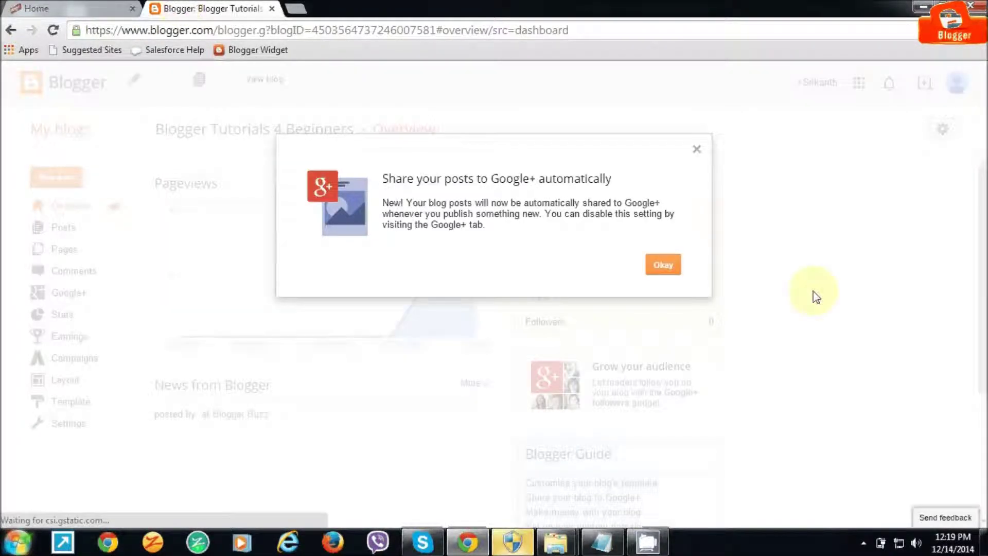
click(671, 267)
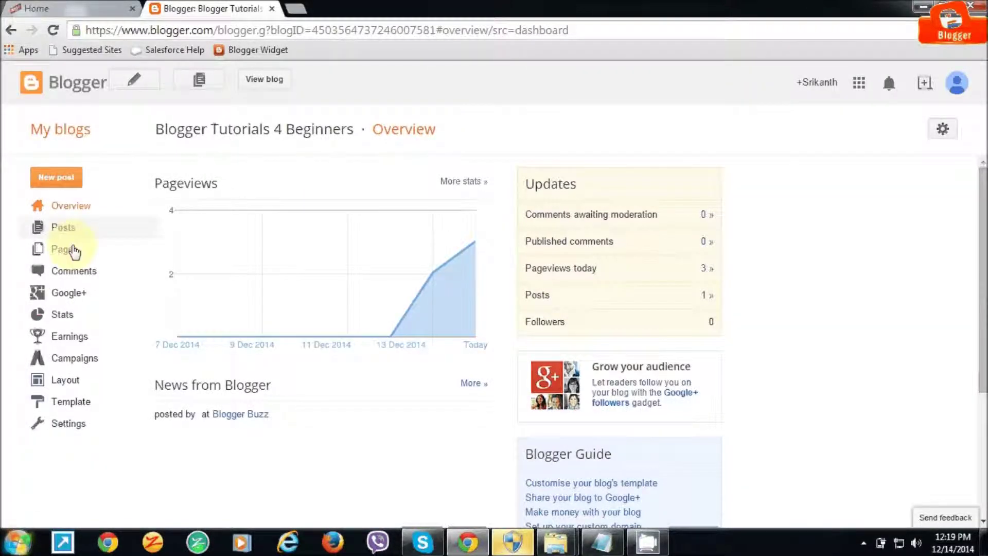
click(80, 211)
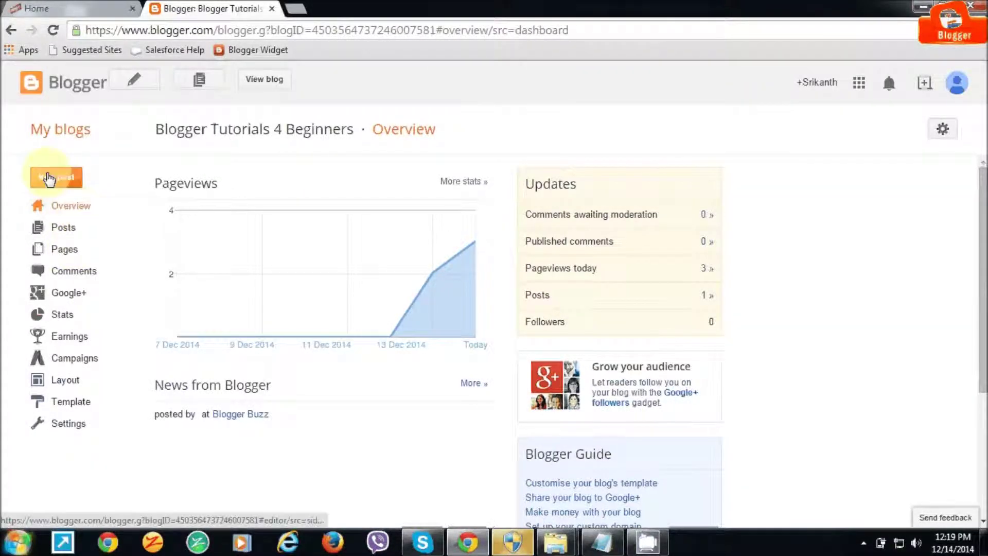
click(58, 236)
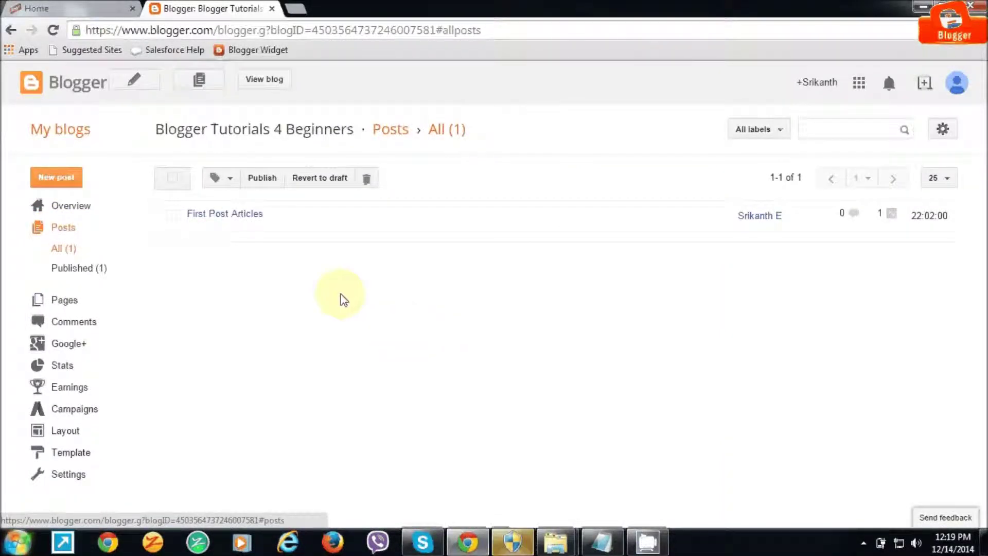
mouse_move(247, 221)
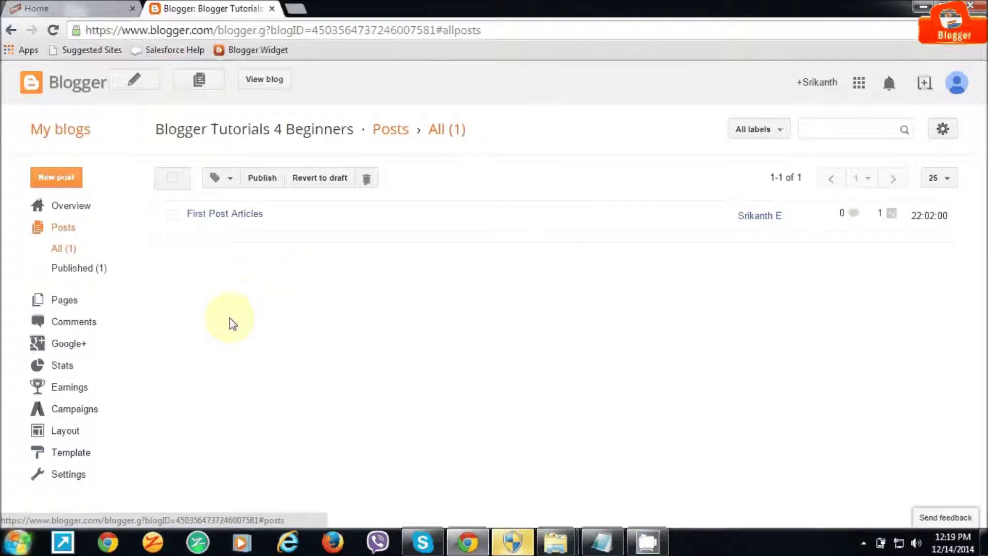
Create a new post titled 'Second Post'.
click(58, 179)
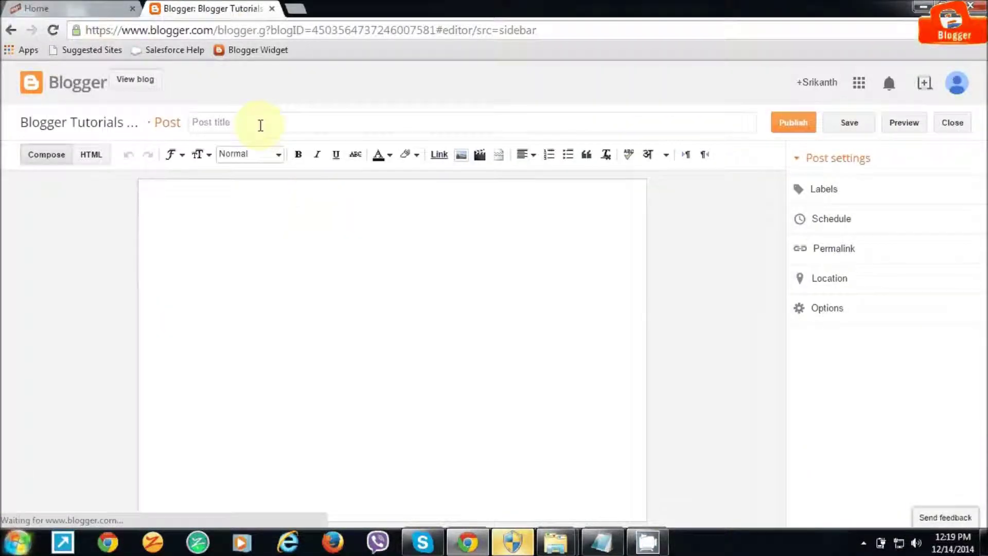
click(260, 125)
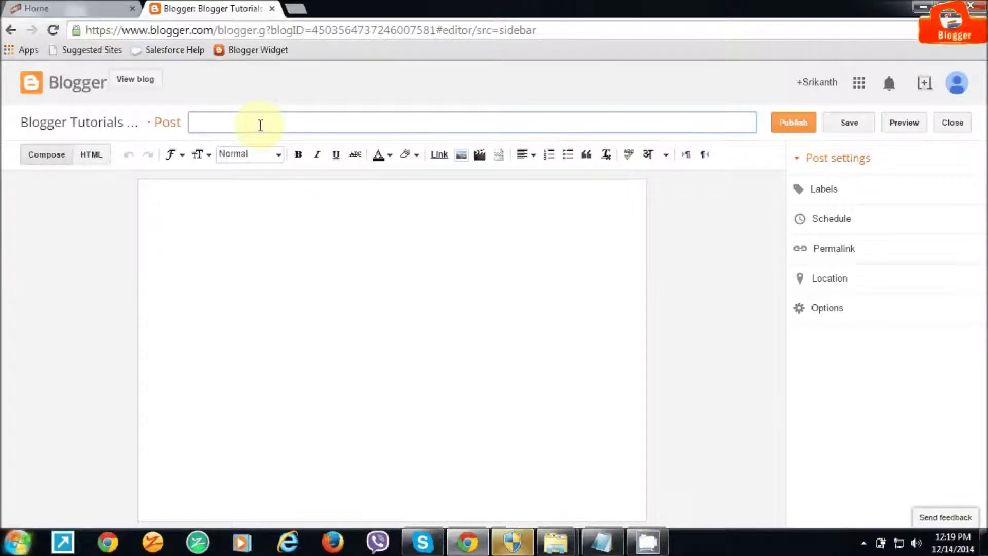
text(Seco)
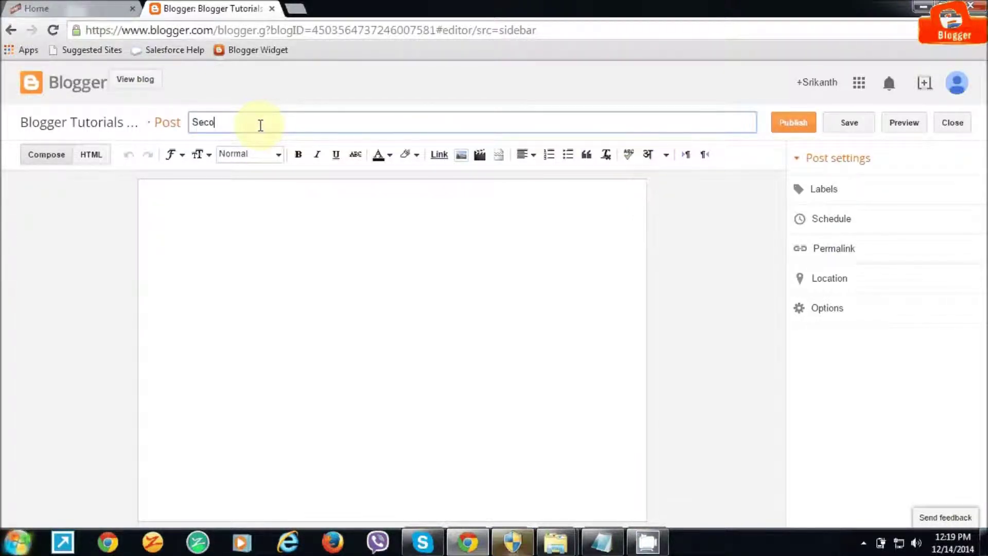
text(nd Post)
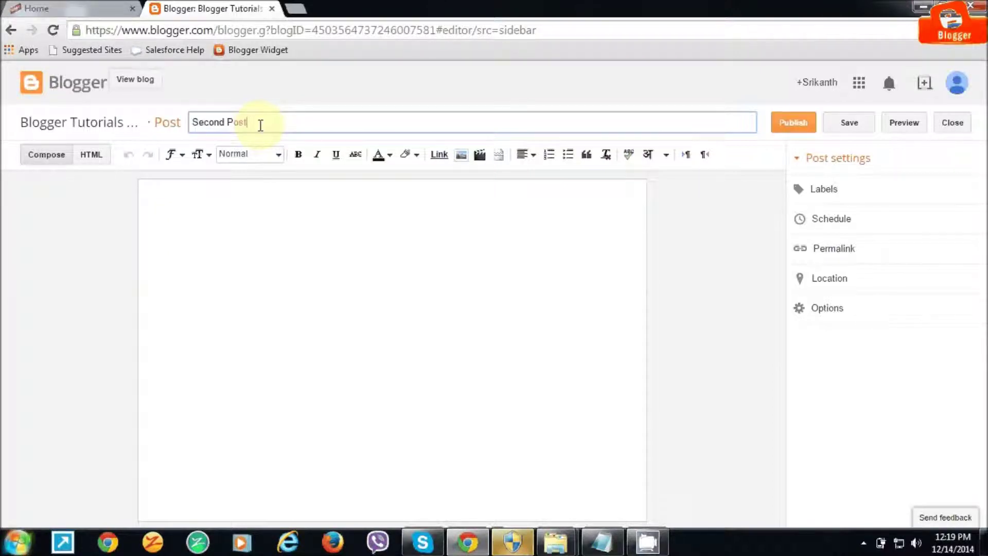
Write 'This is my second post' in the body, followed by a new line.
click(280, 215)
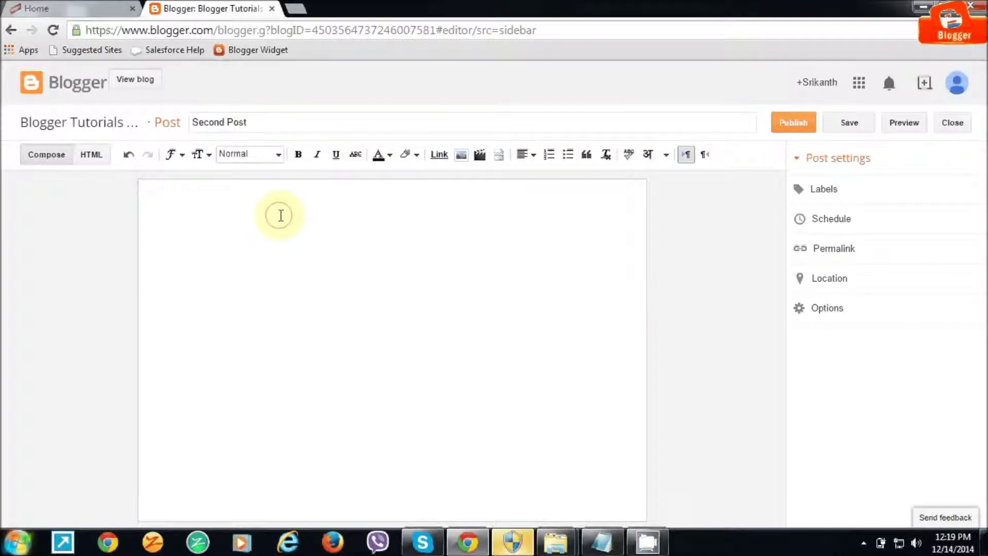
text(This is my )
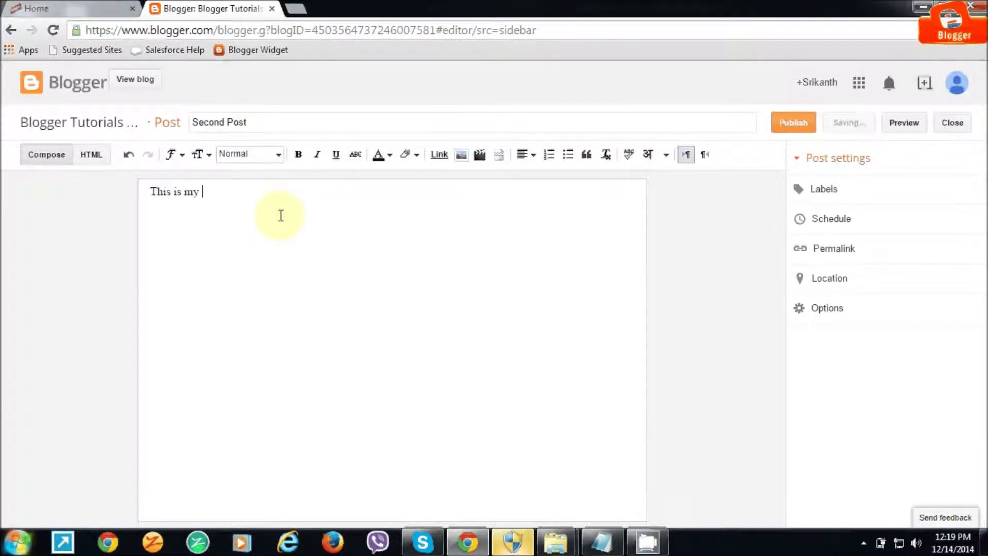
text(second o)
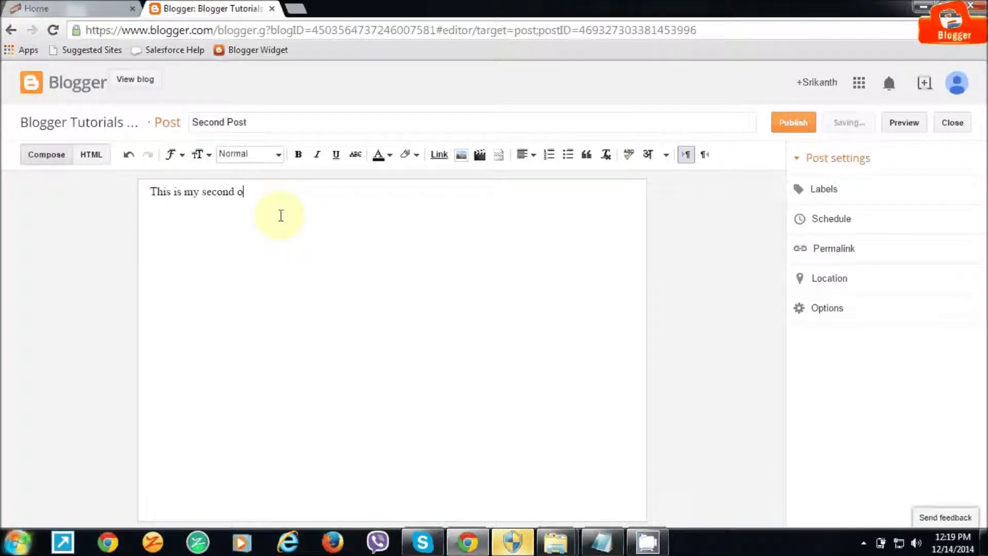
text(d)
key(BackSpace)
key(BackSpace)
text(post)
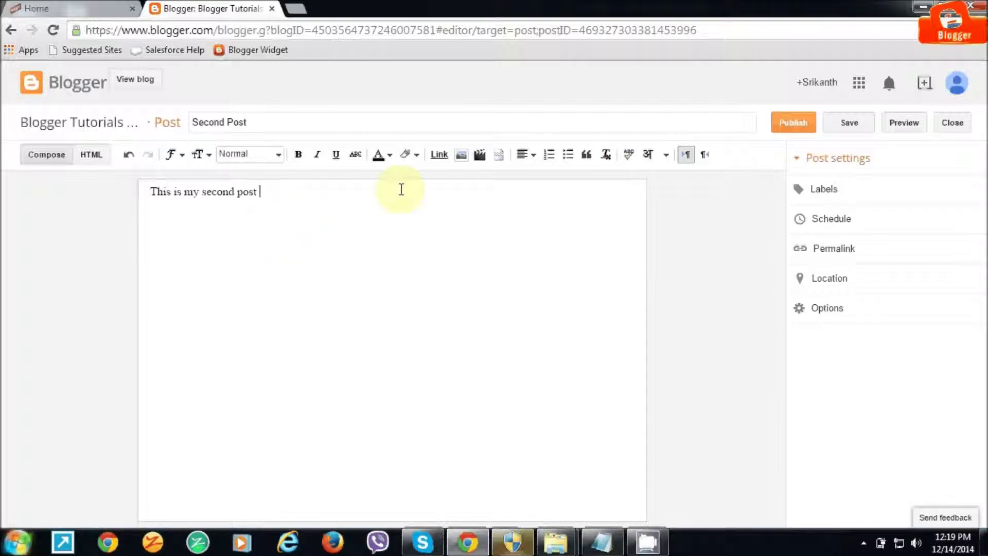
key(Return)
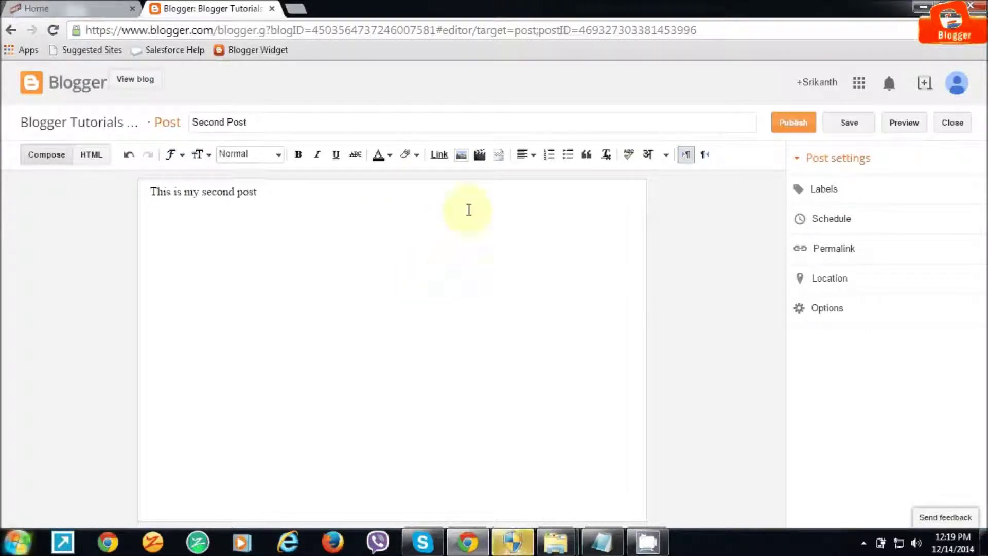
click(463, 153)
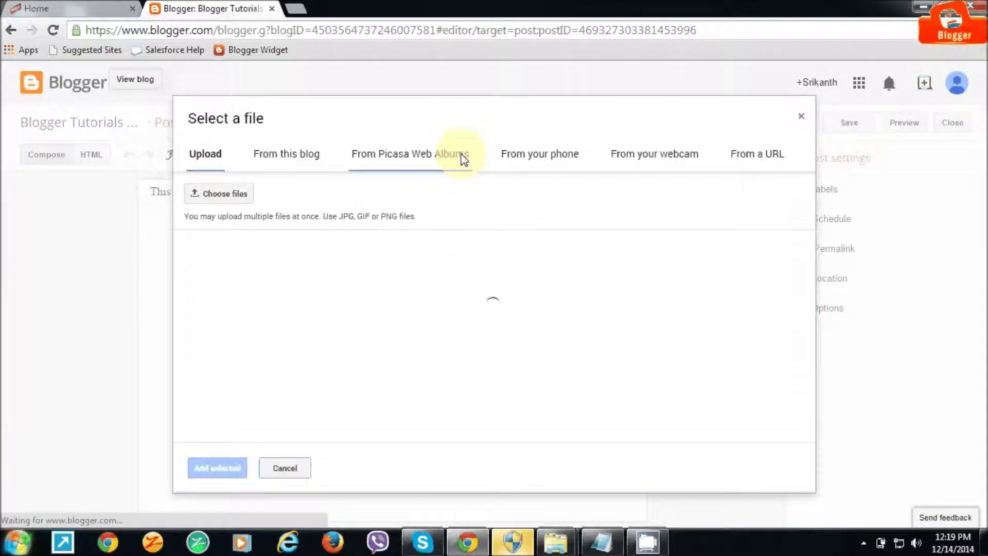
Upload Penguins.jpg from Pictures > Sample Pictures into the image dialog.
click(201, 163)
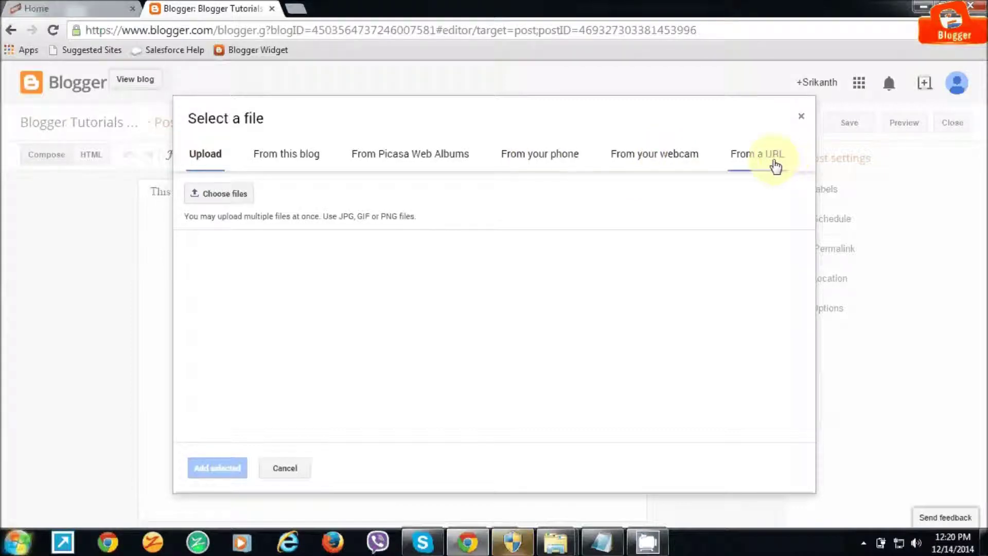
click(227, 193)
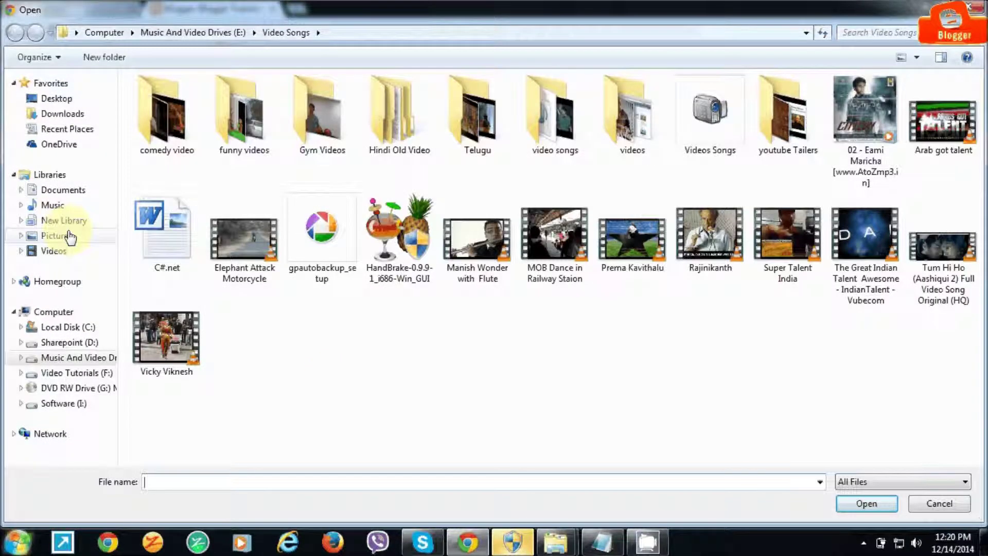
click(57, 235)
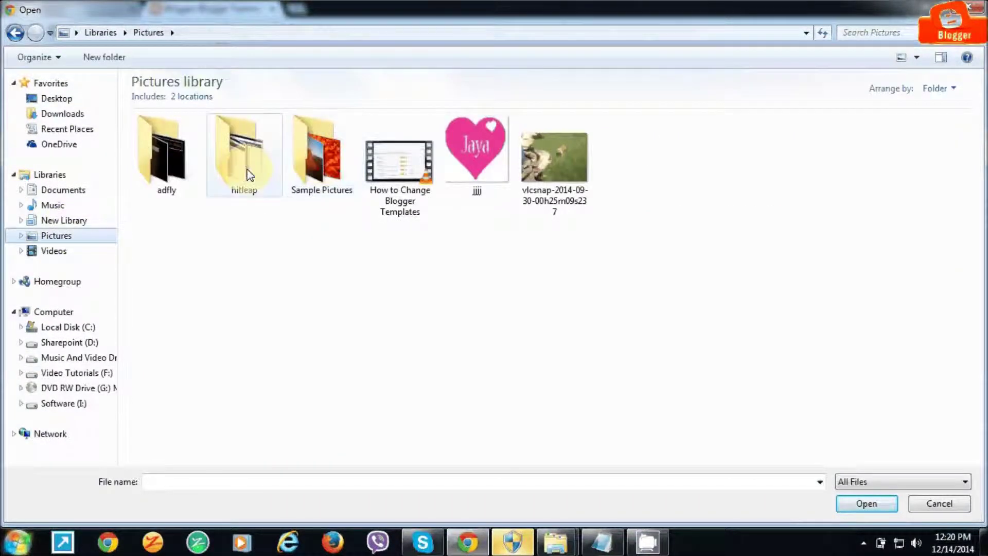
click(248, 174)
double_click(303, 159)
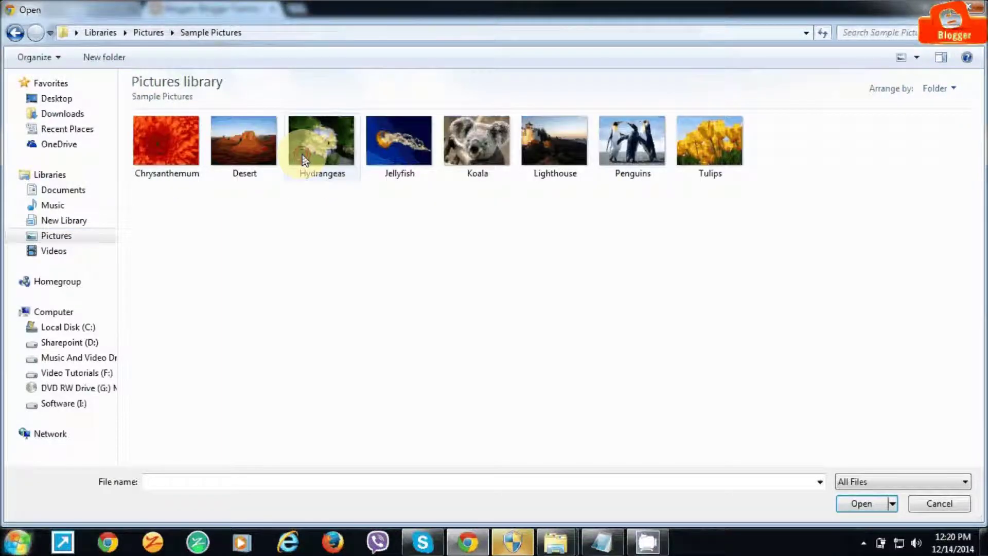
click(631, 143)
click(869, 507)
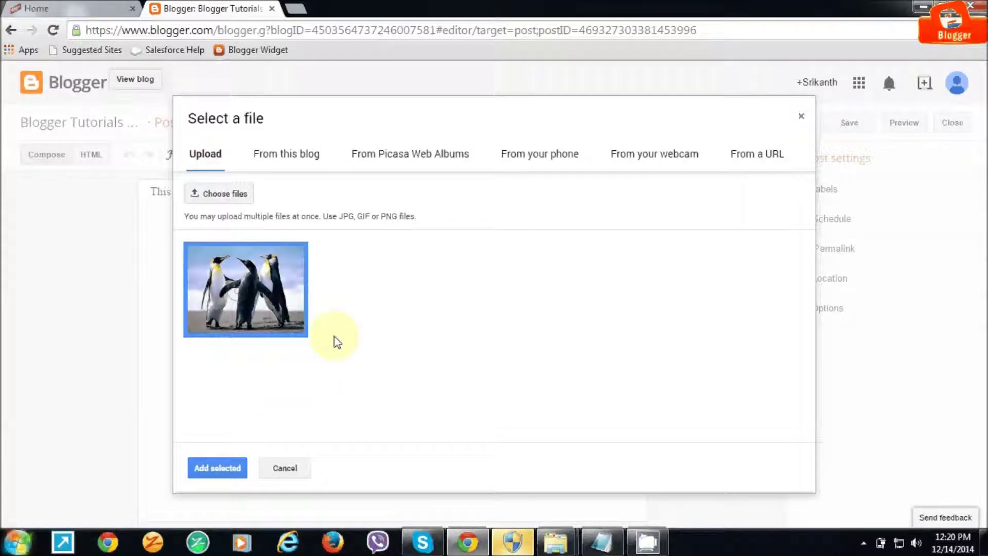
Insert the penguin picture below the text and set it to Small size.
click(217, 468)
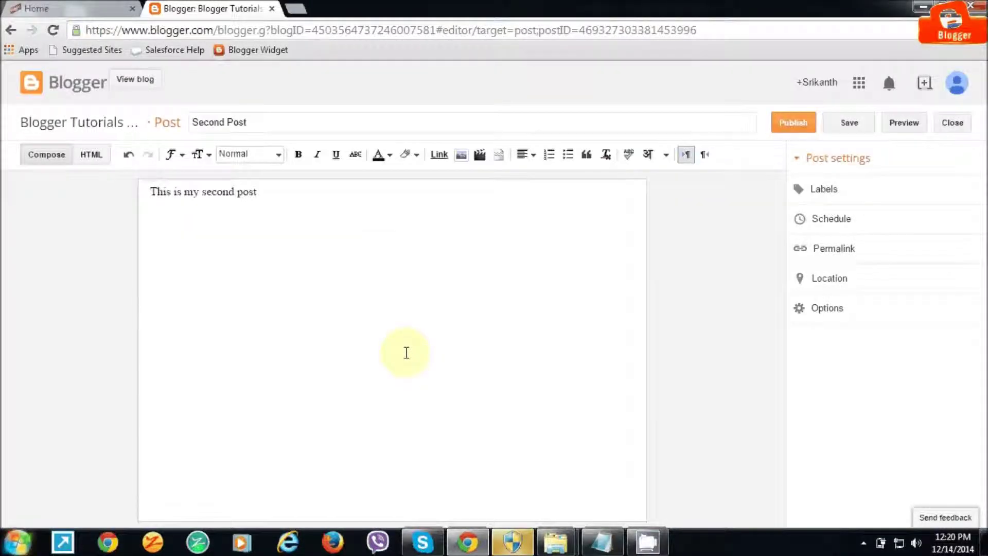
click(392, 317)
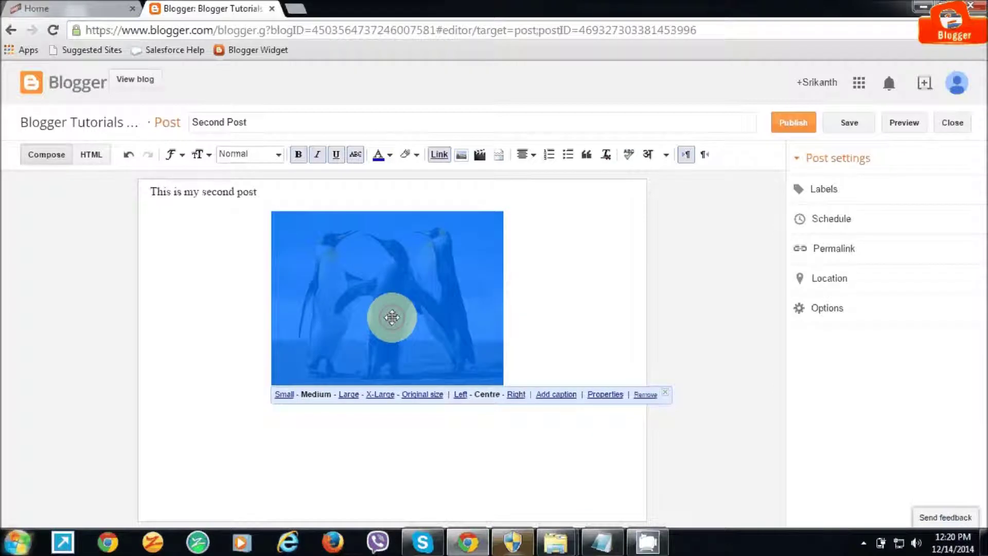
click(284, 395)
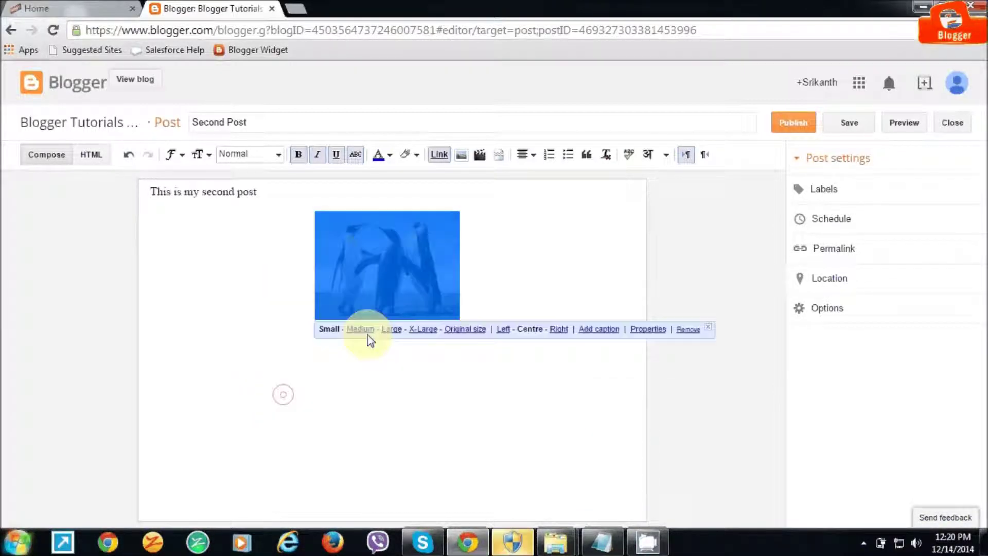
click(391, 329)
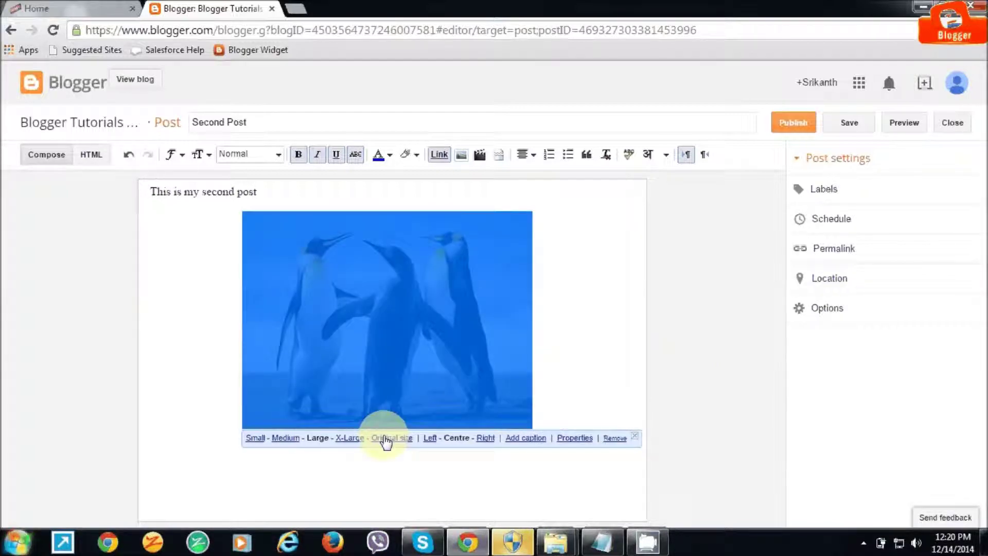
click(386, 438)
scroll(316, 403, down, 3)
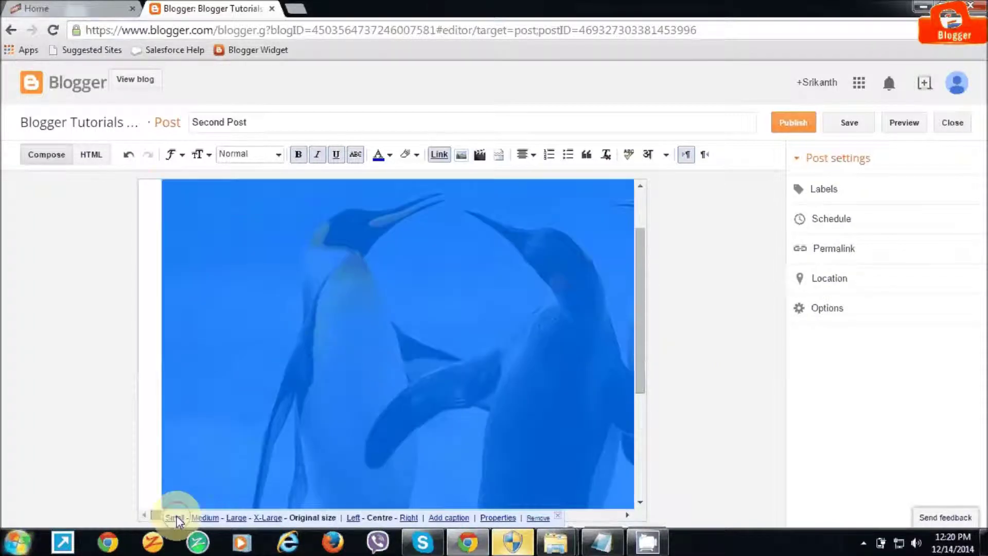
click(176, 517)
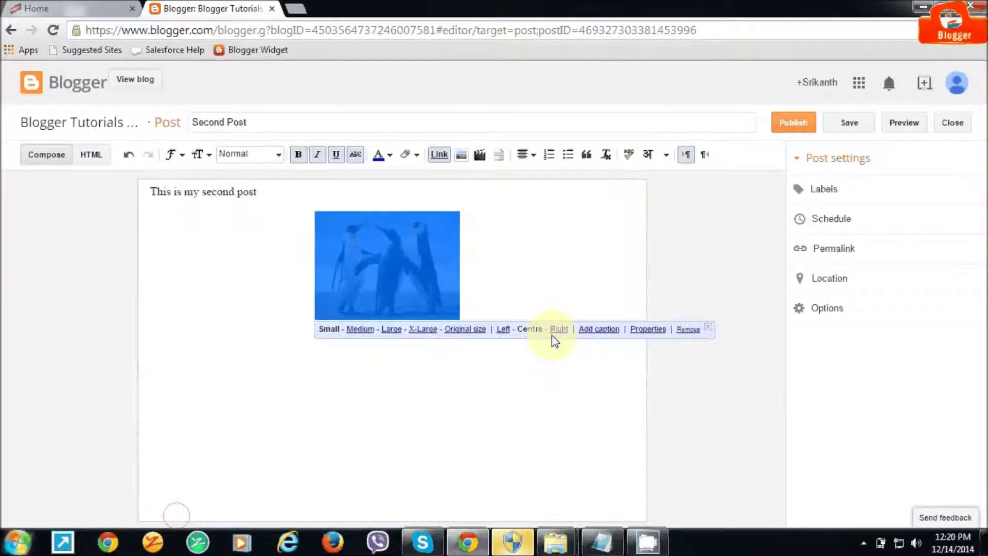
Left-align the penguin picture after trying Centre and Right.
click(503, 334)
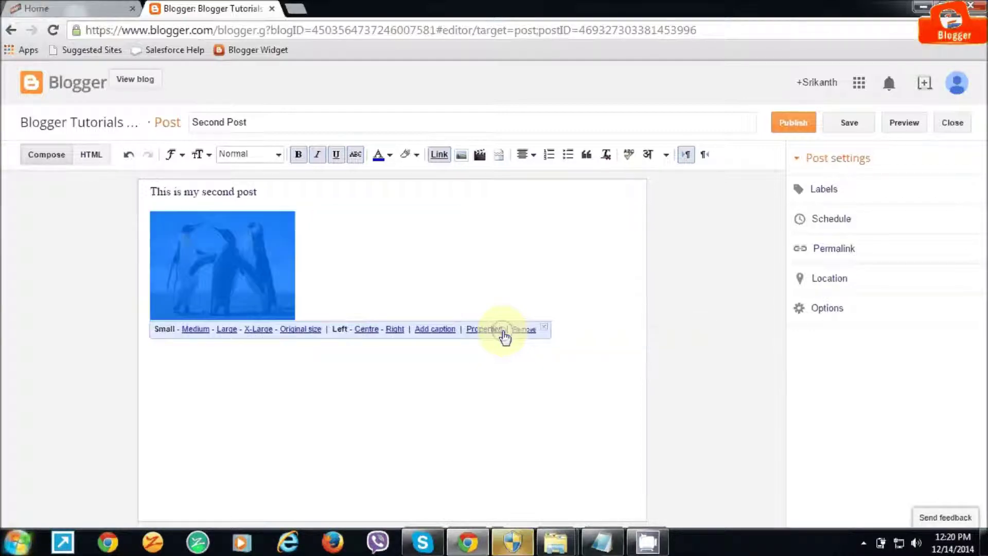
click(367, 330)
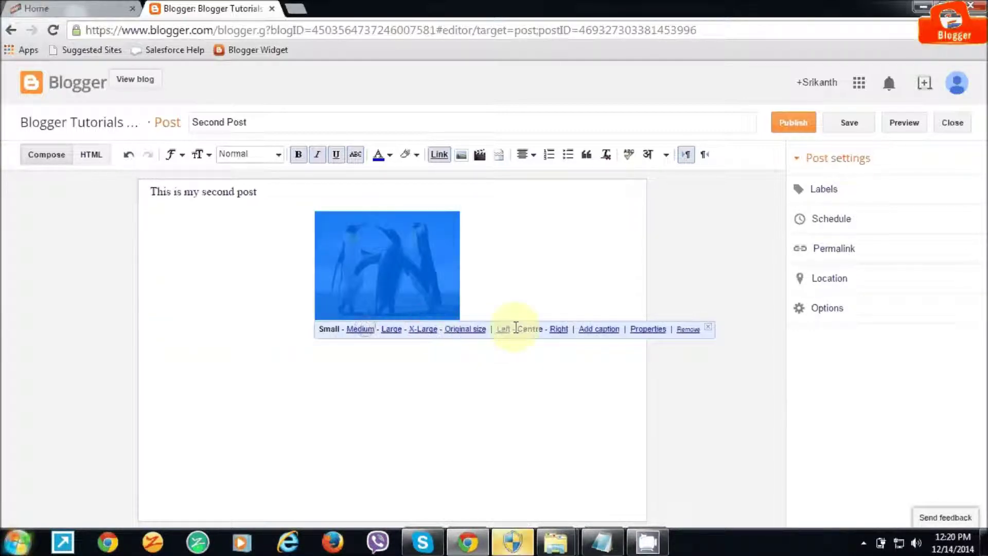
click(560, 329)
click(675, 328)
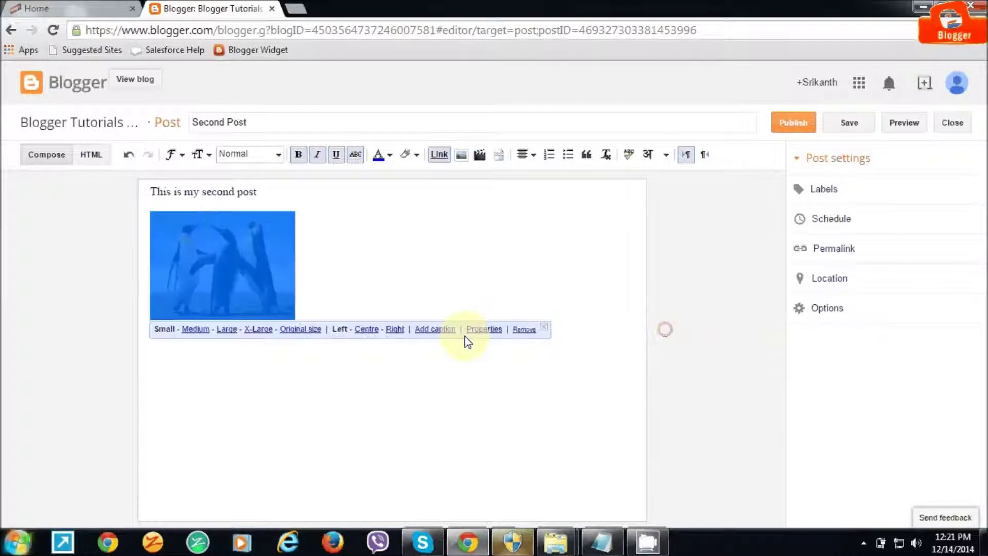
click(369, 296)
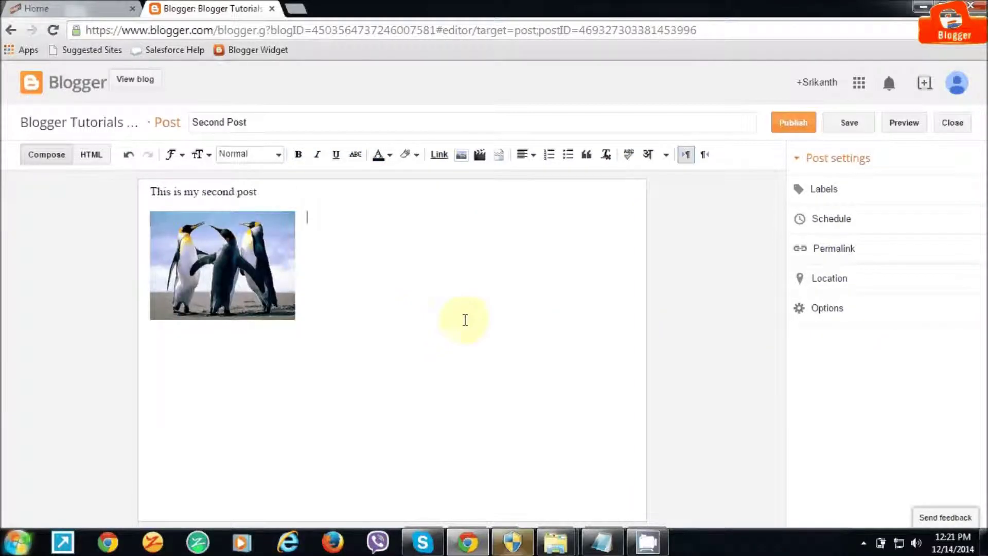
Upload the Prema Kavithalu video from E:\Video Songs into the post.
click(478, 155)
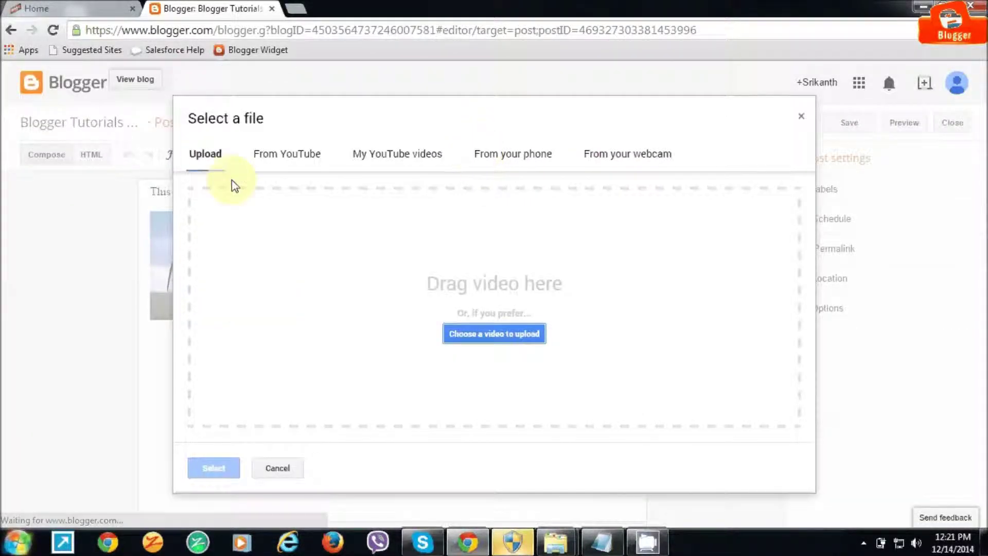
click(491, 335)
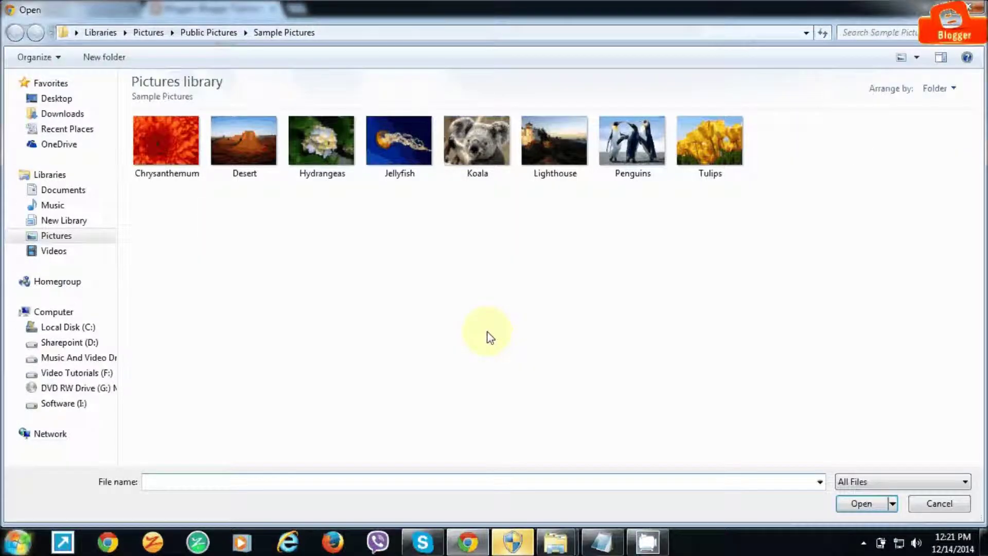
click(78, 354)
double_click(181, 193)
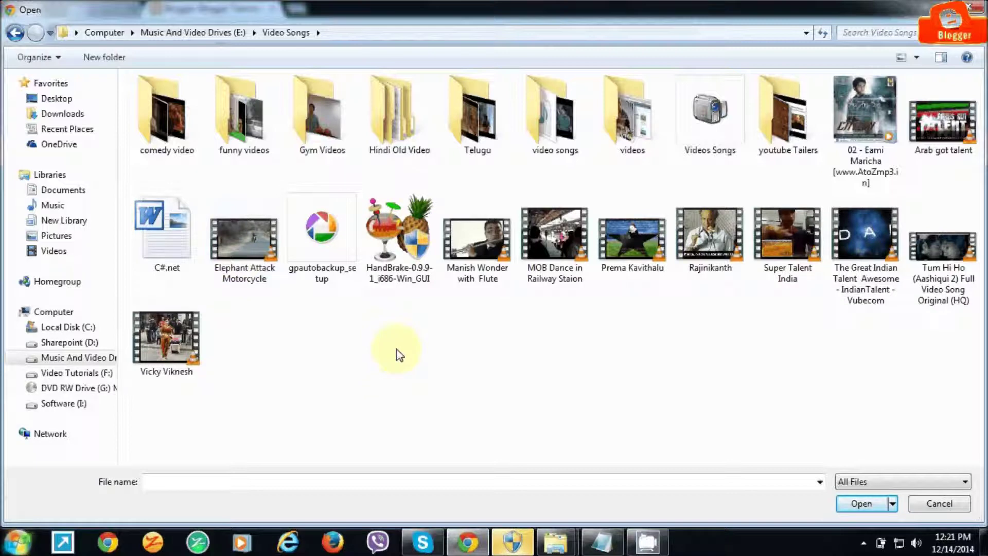
click(268, 288)
click(632, 242)
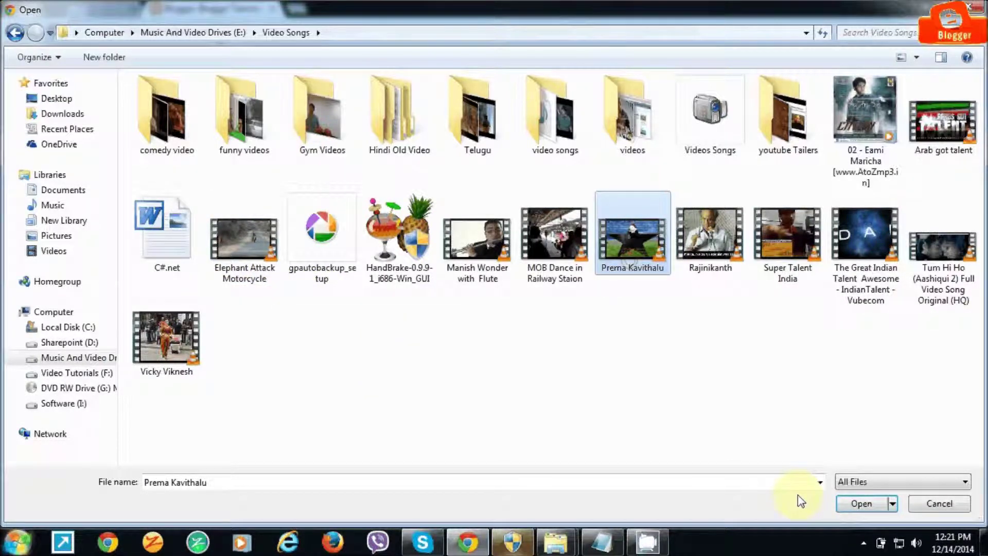
key(Return)
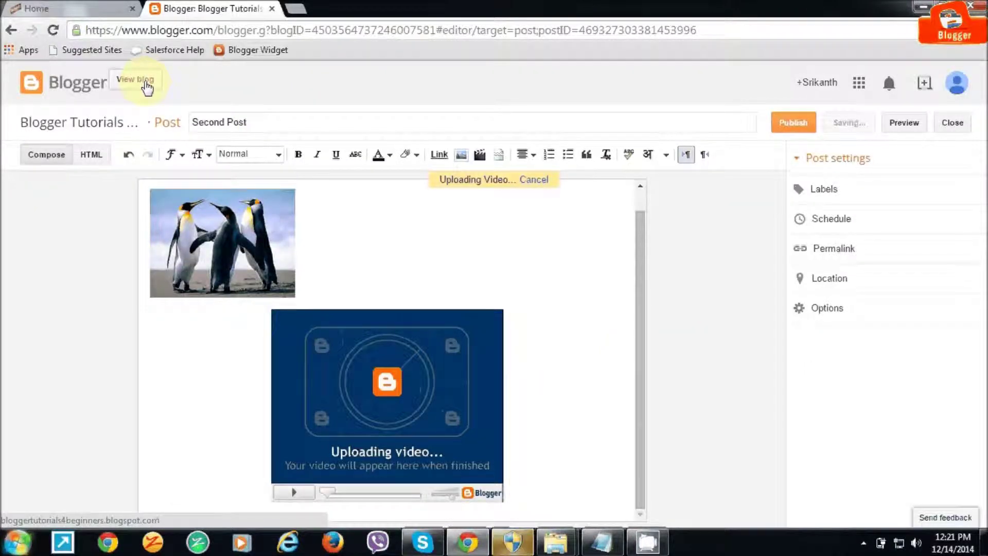
Open the live blog in a new tab, toggling its December archive entry.
click(146, 82)
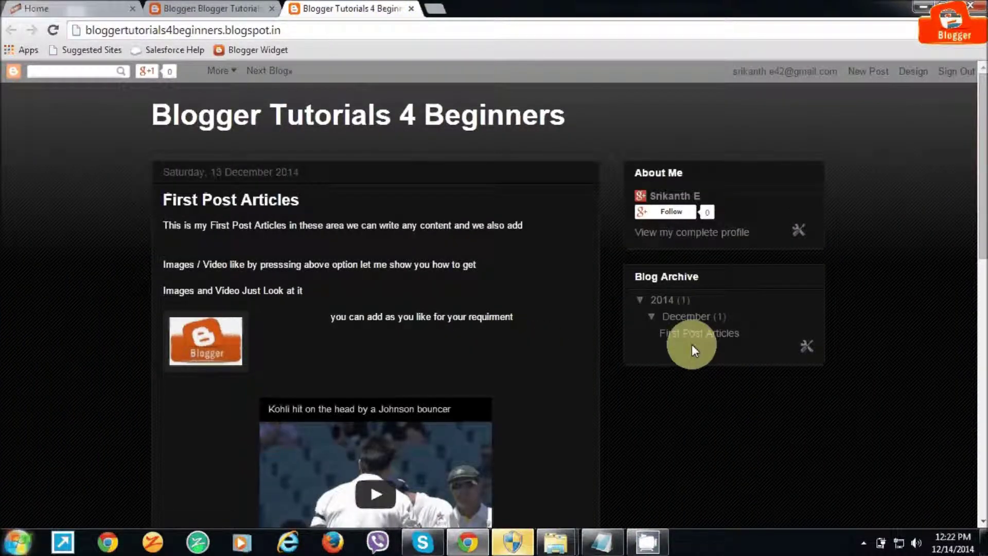
click(650, 318)
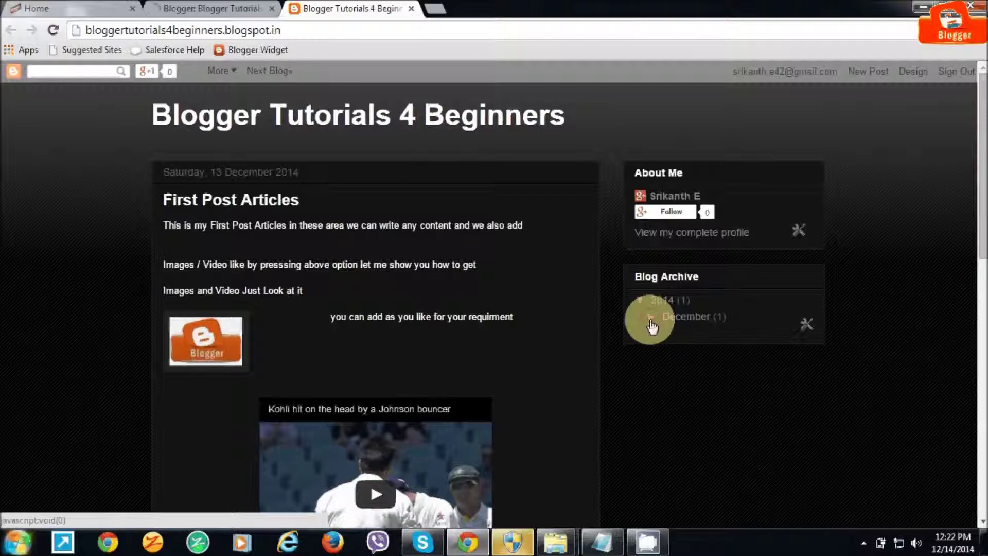
click(651, 317)
click(226, 8)
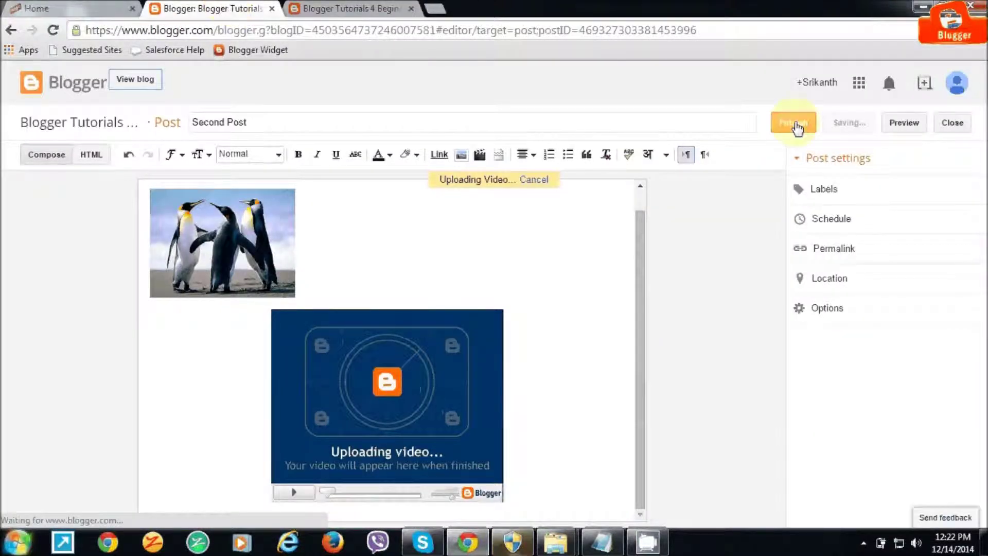
click(347, 7)
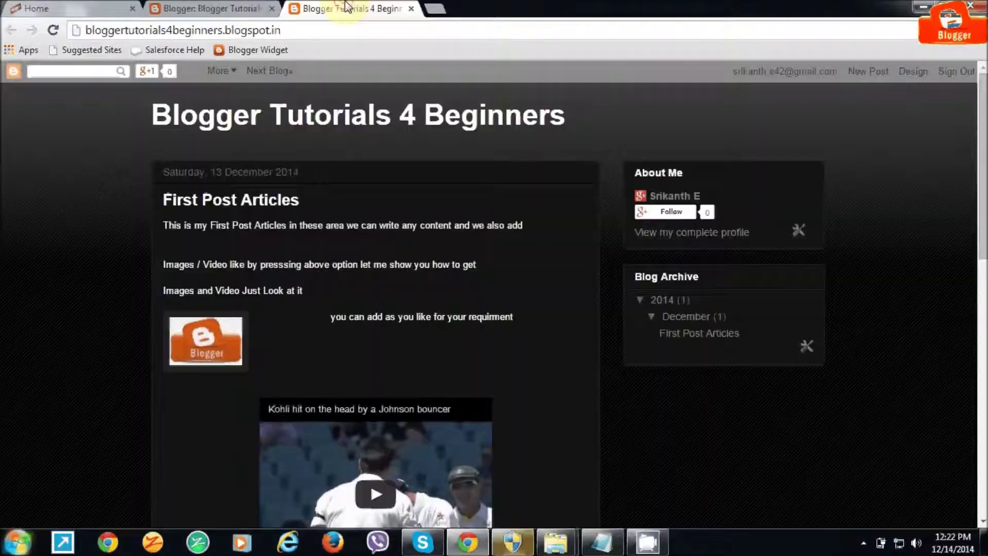
click(247, 8)
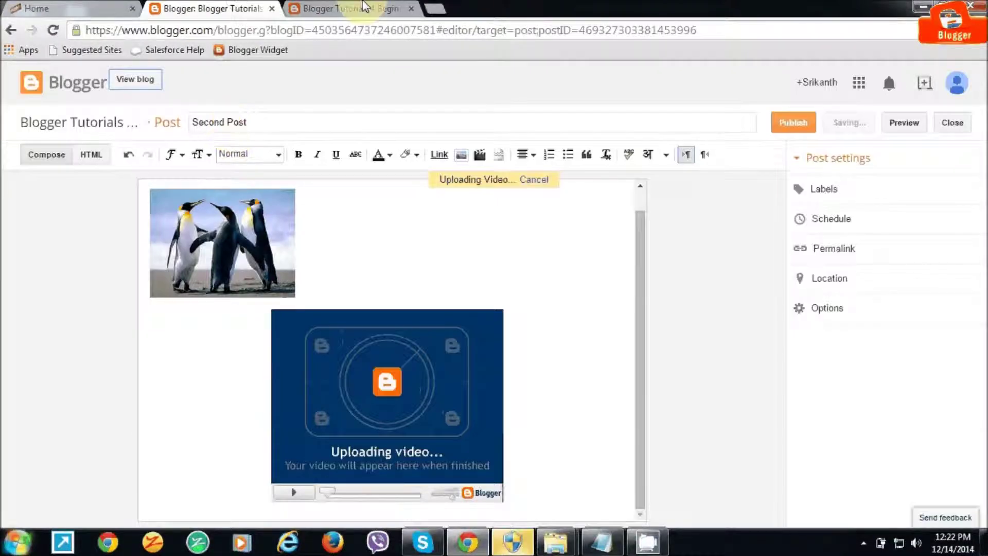
click(349, 8)
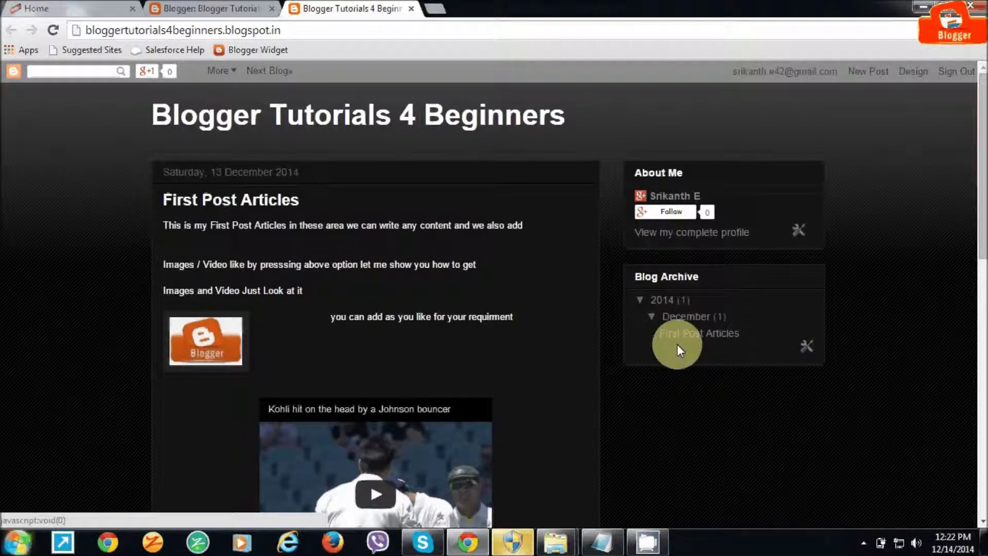
Return to the post editor and publish Second Post.
key(ctrl+shift+Tab)
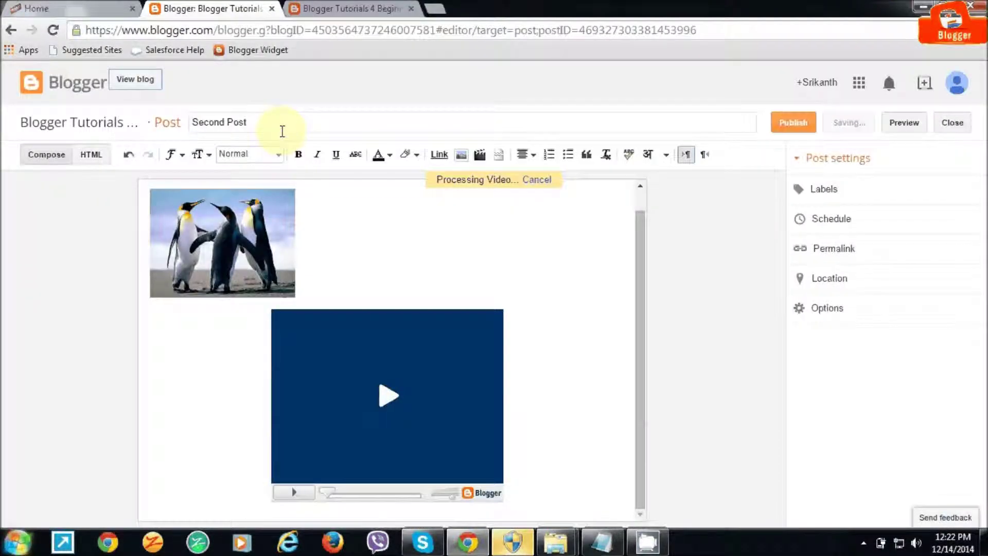
click(282, 131)
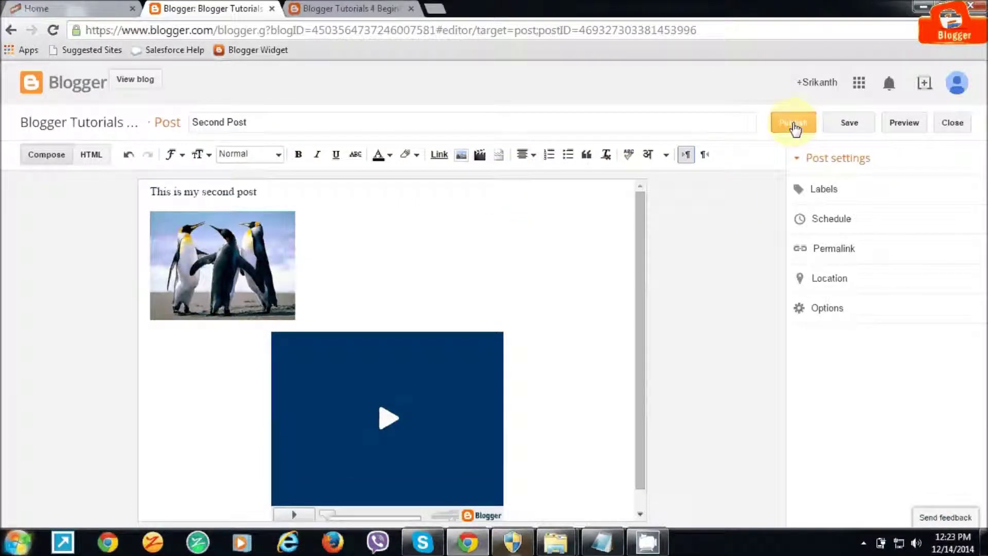
click(794, 124)
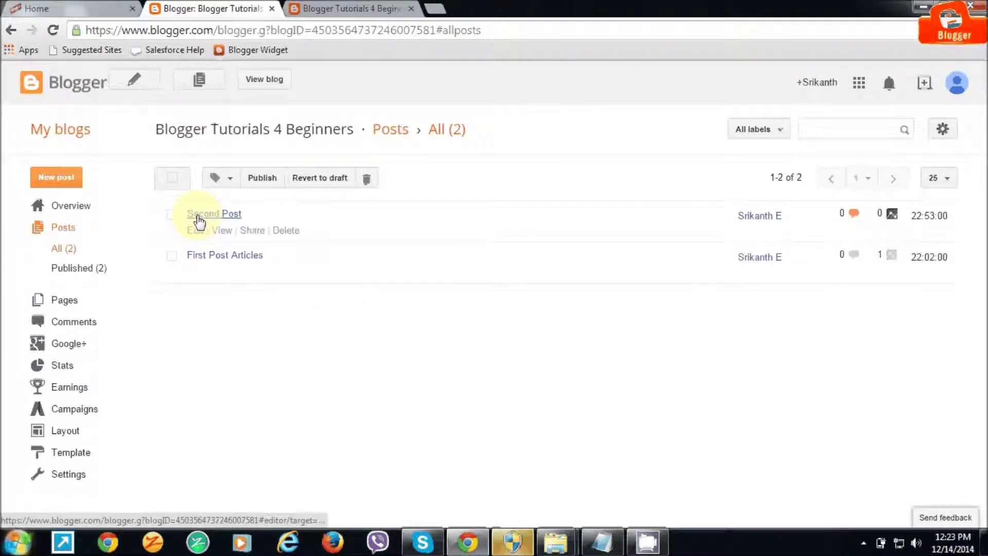
Reload the live blog to confirm Second Post shows its sentence, penguin picture and video.
mouse_move(212, 272)
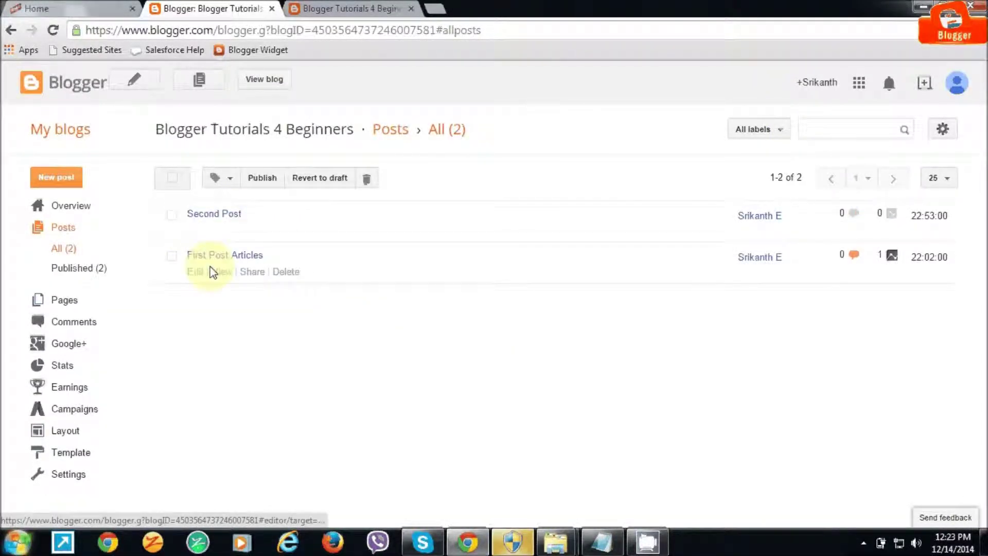
click(342, 9)
click(53, 31)
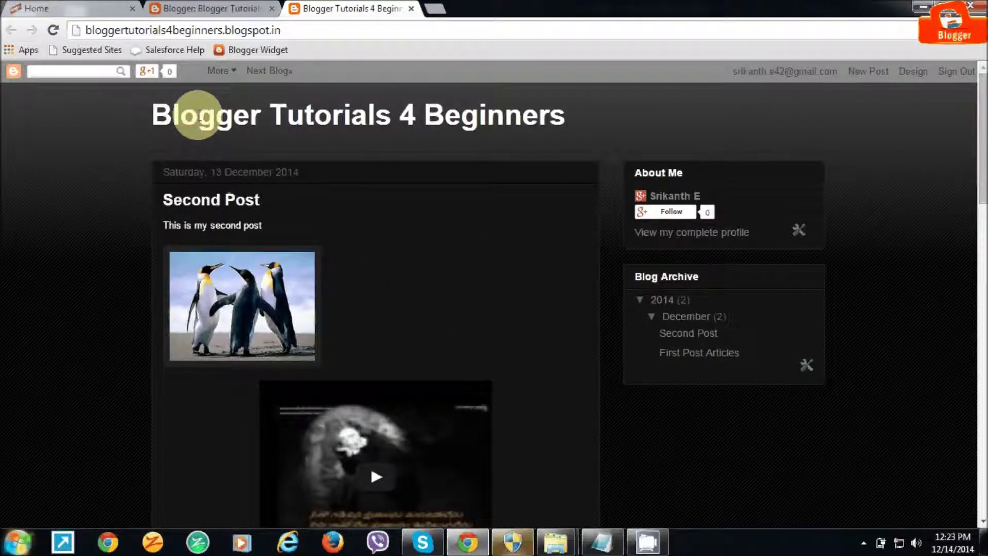
drag(152, 115, 575, 105)
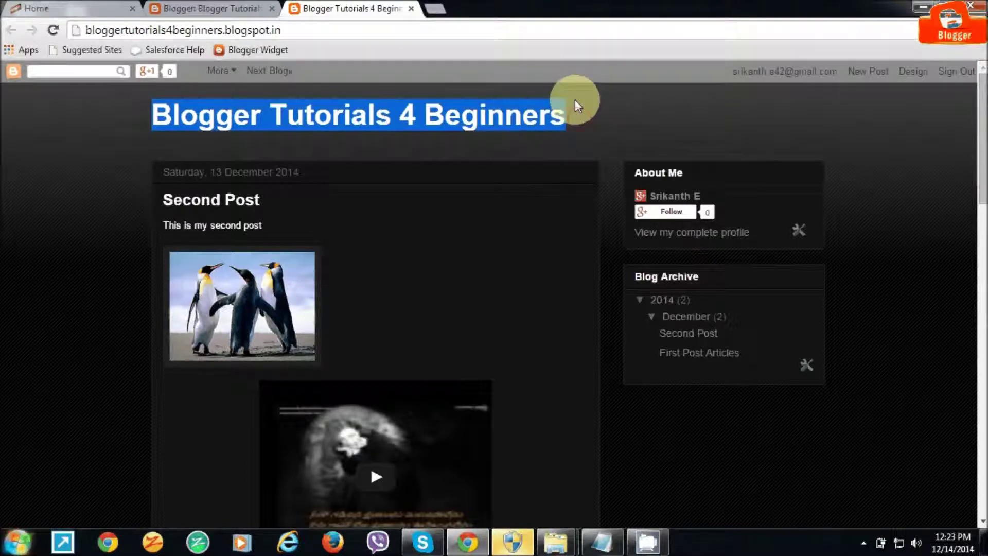